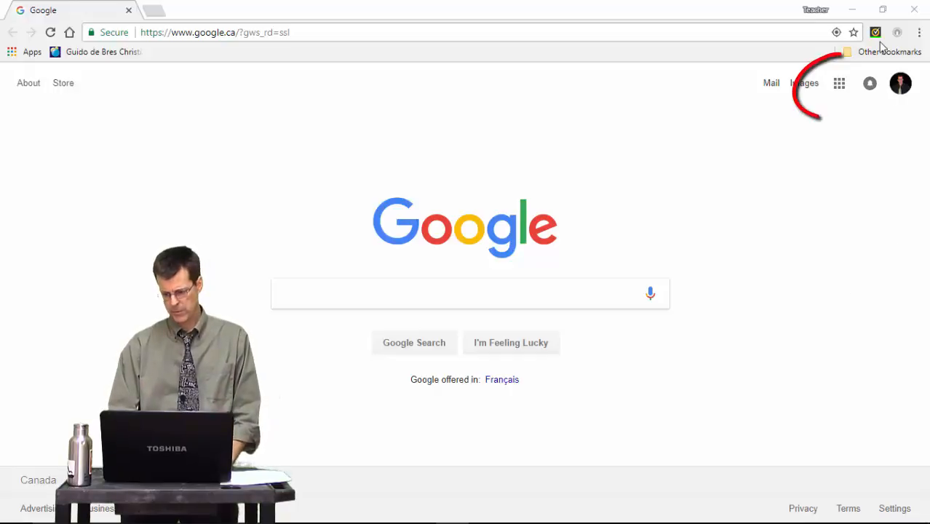
Step: Open Google Sites, browse the (all sites) category and open the BTT 1O class site
{"action": "left_click", "coordinate": [839, 86]}
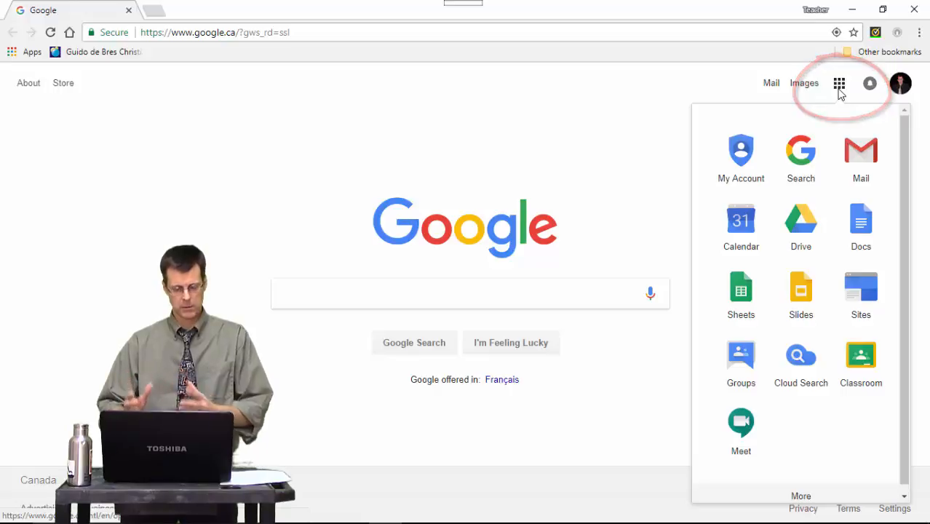
{"action": "left_click", "coordinate": [869, 290]}
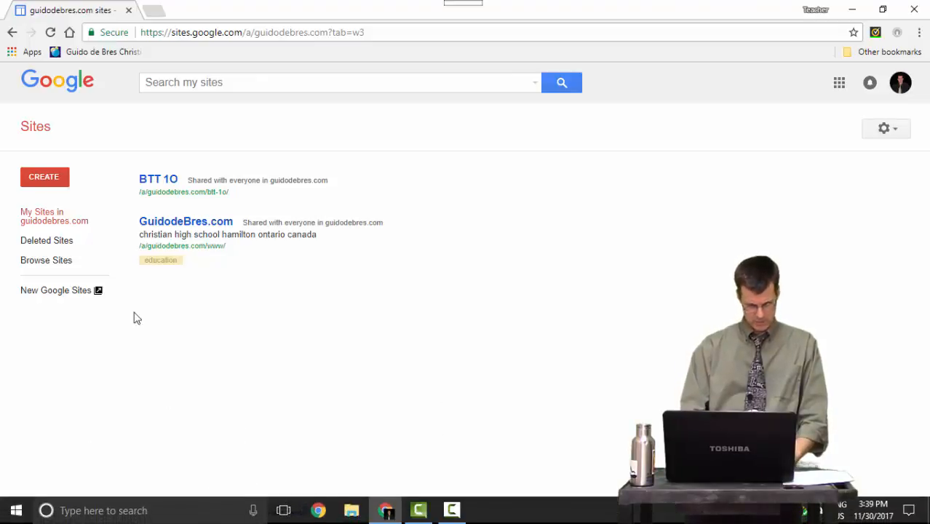
{"action": "left_click", "coordinate": [44, 267]}
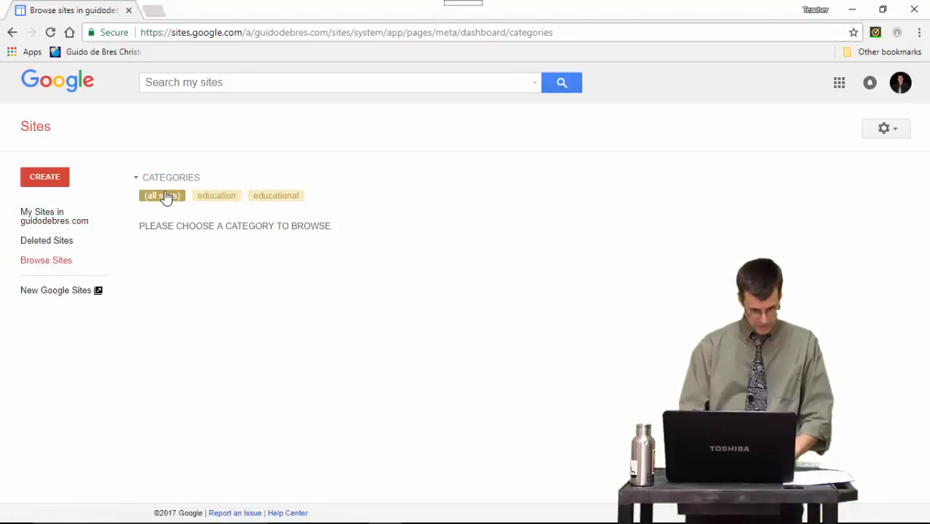
{"action": "left_click", "coordinate": [163, 204]}
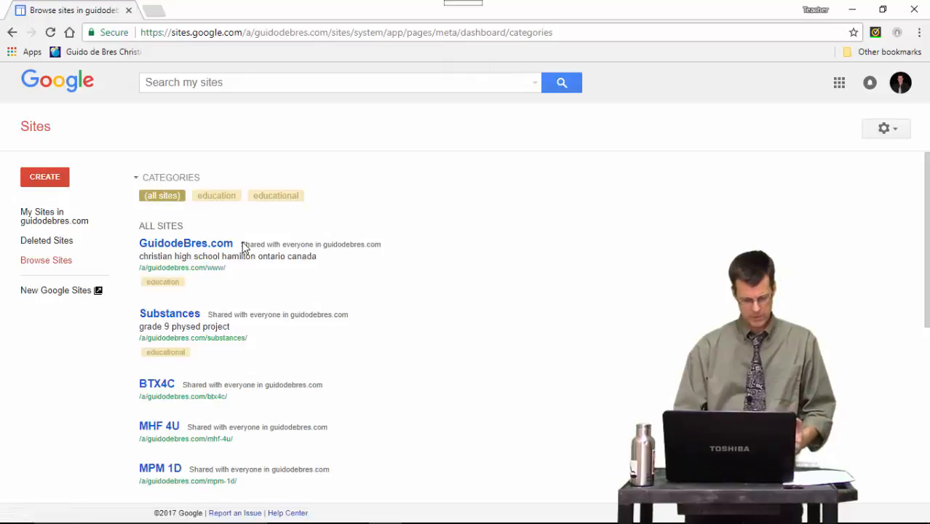
{"action": "scroll", "coordinate": [244, 248], "scroll_direction": "down", "scroll_amount": 1}
{"action": "scroll", "coordinate": [244, 248], "scroll_direction": "down", "scroll_amount": 3}
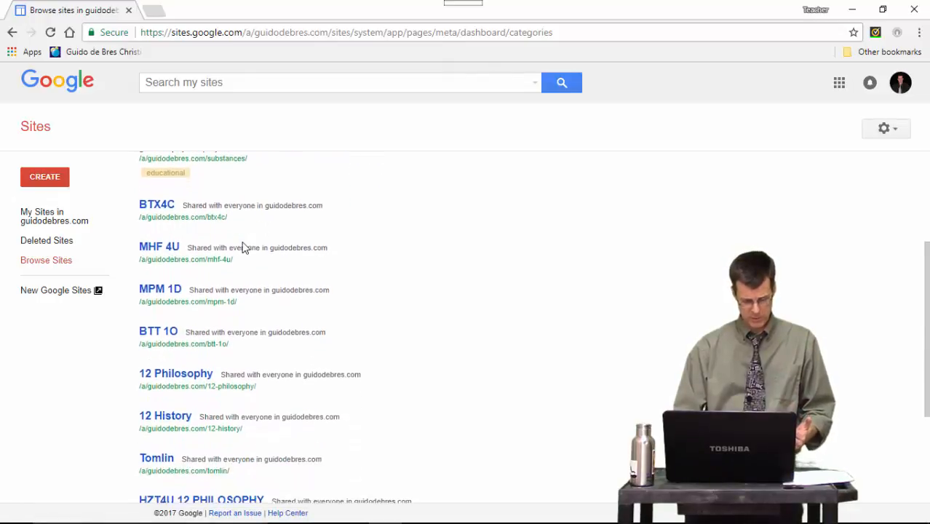
{"action": "scroll", "coordinate": [244, 248], "scroll_direction": "down", "scroll_amount": 1}
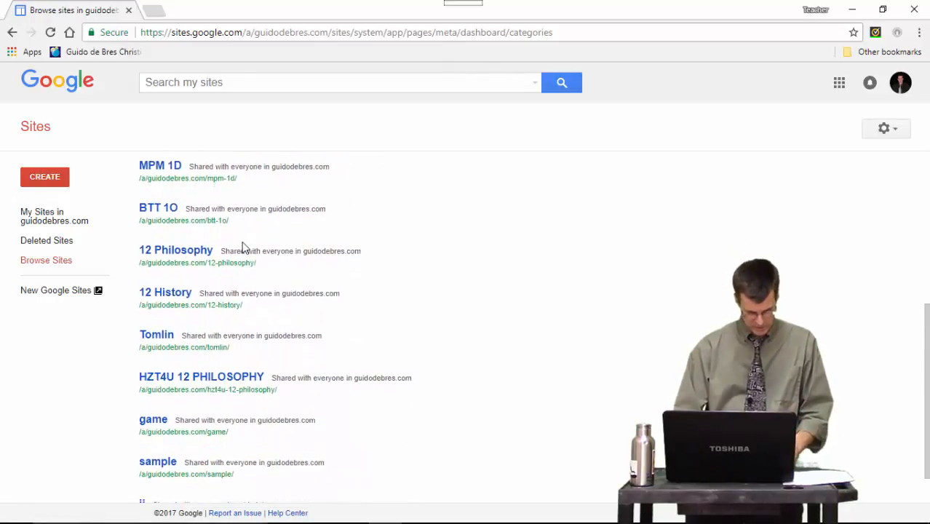
{"action": "left_click", "coordinate": [159, 211]}
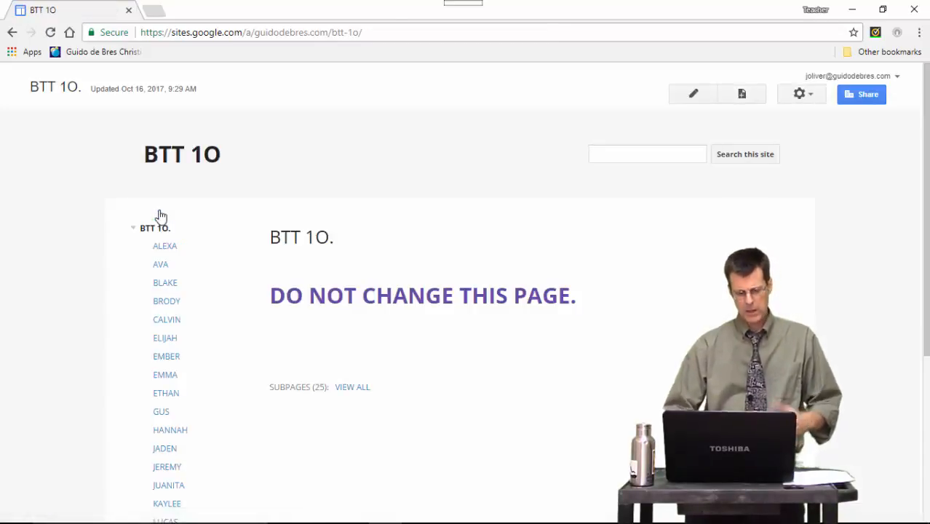
Step: Open the teacher's page from the BTT 1O site navigation and look over its home page content
{"action": "scroll", "coordinate": [161, 216], "scroll_direction": "down", "scroll_amount": 3}
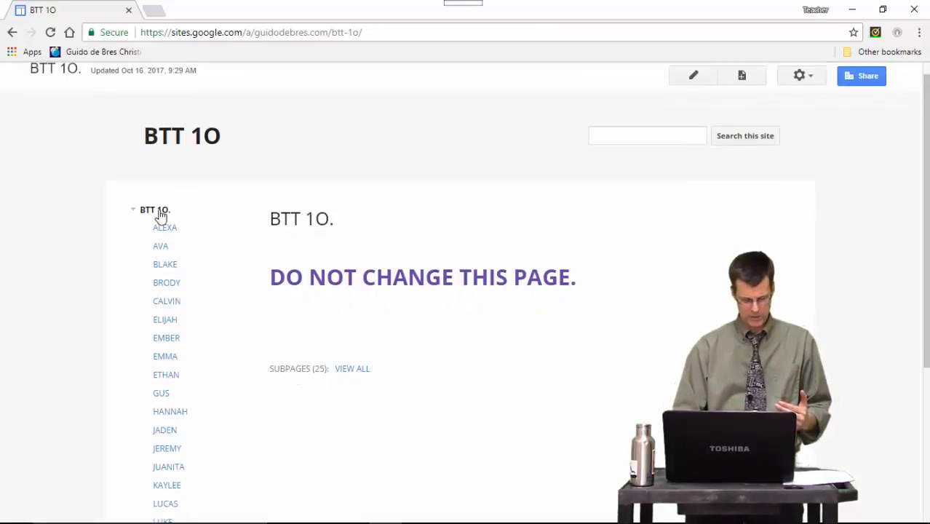
{"action": "scroll", "coordinate": [161, 216], "scroll_direction": "down", "scroll_amount": 2}
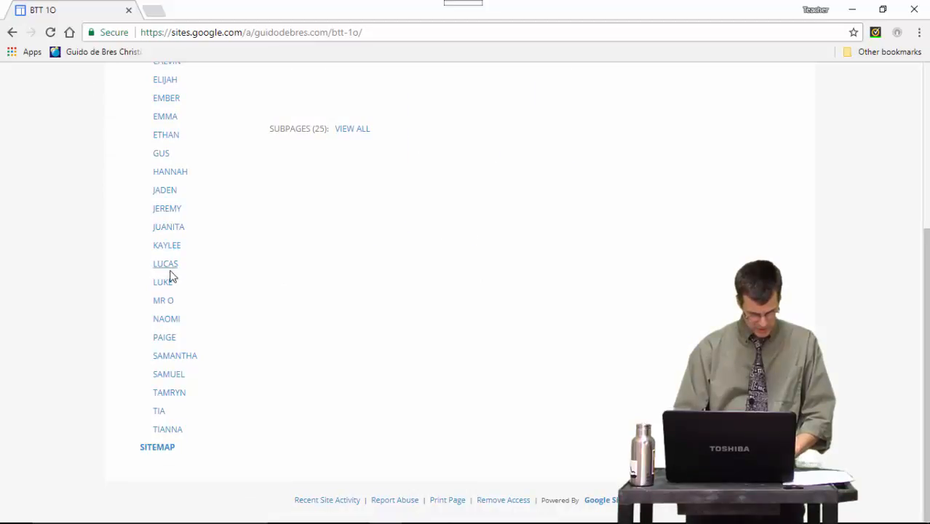
{"action": "left_click", "coordinate": [165, 304]}
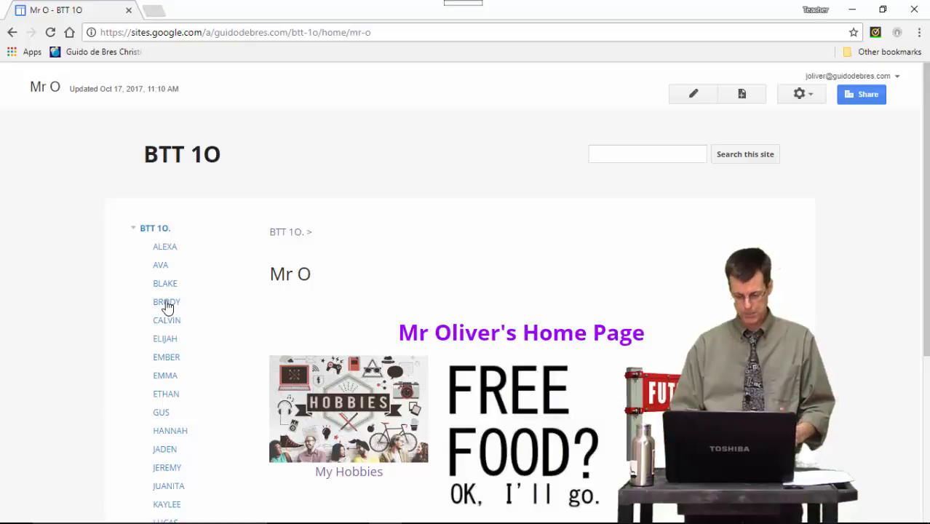
{"action": "scroll", "coordinate": [167, 307], "scroll_direction": "down", "scroll_amount": 1}
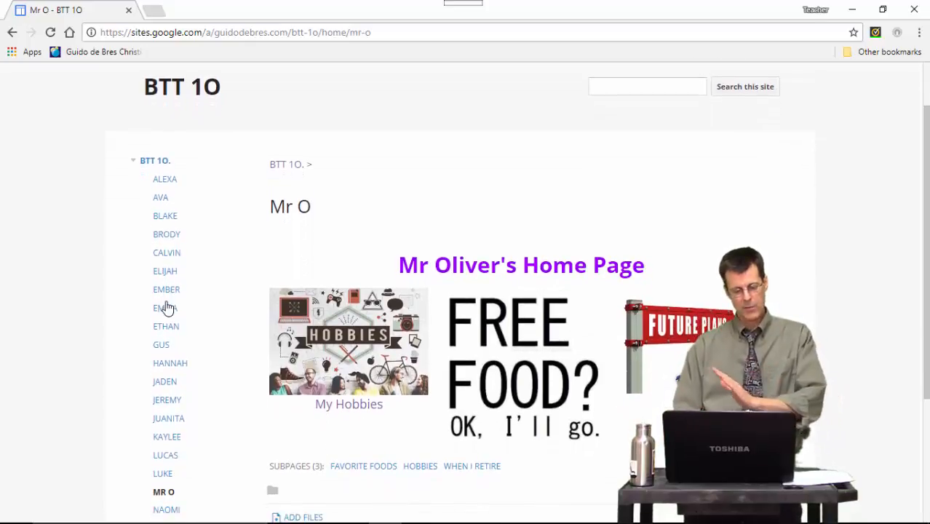
{"action": "scroll", "coordinate": [358, 340], "scroll_direction": "down", "scroll_amount": 1}
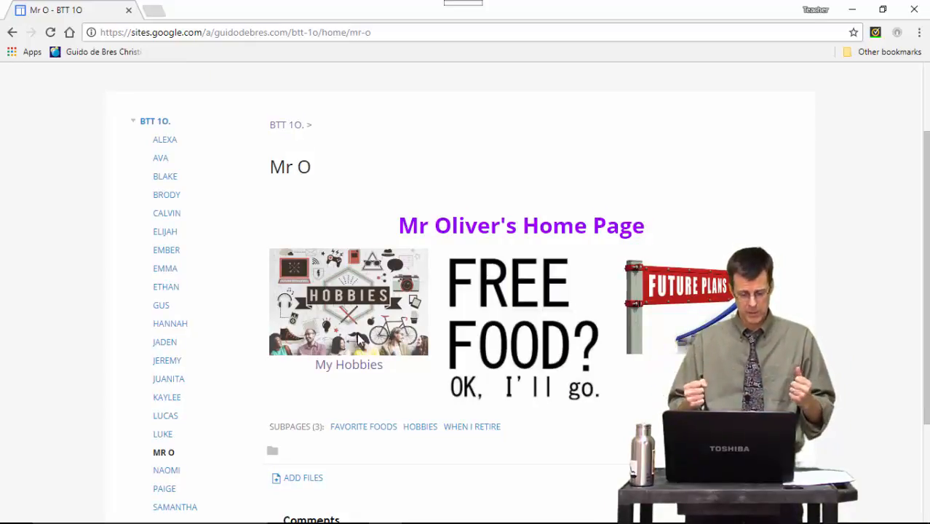
{"action": "scroll", "coordinate": [358, 340], "scroll_direction": "down", "scroll_amount": 1}
{"action": "scroll", "coordinate": [358, 340], "scroll_direction": "up", "scroll_amount": 3}
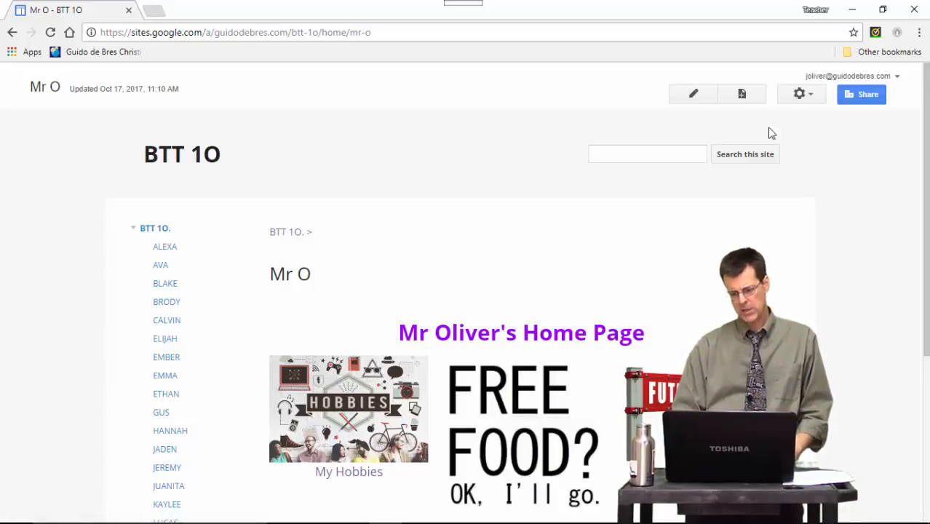
Step: Create a new Web Page named Dogs, placed under the teacher's page instead of at the top level
{"action": "left_click", "coordinate": [743, 98]}
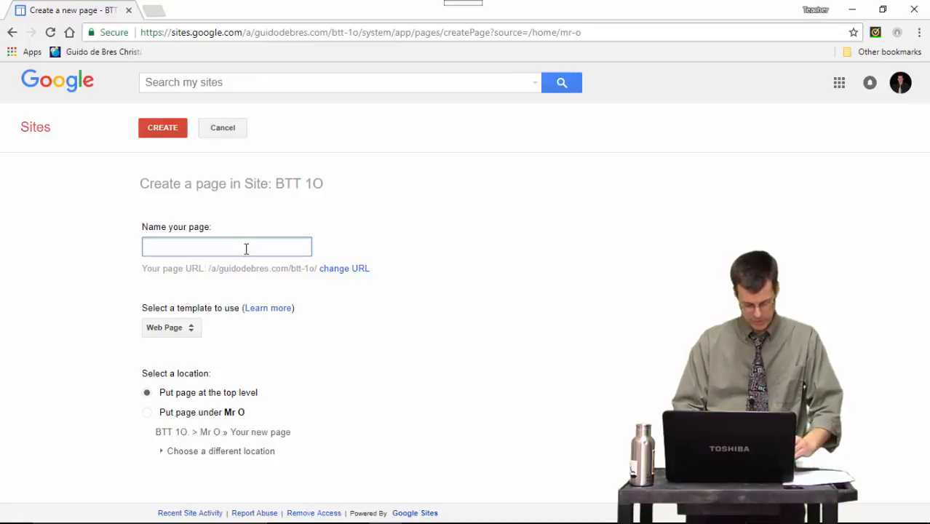
{"action": "type", "text": "Do"}
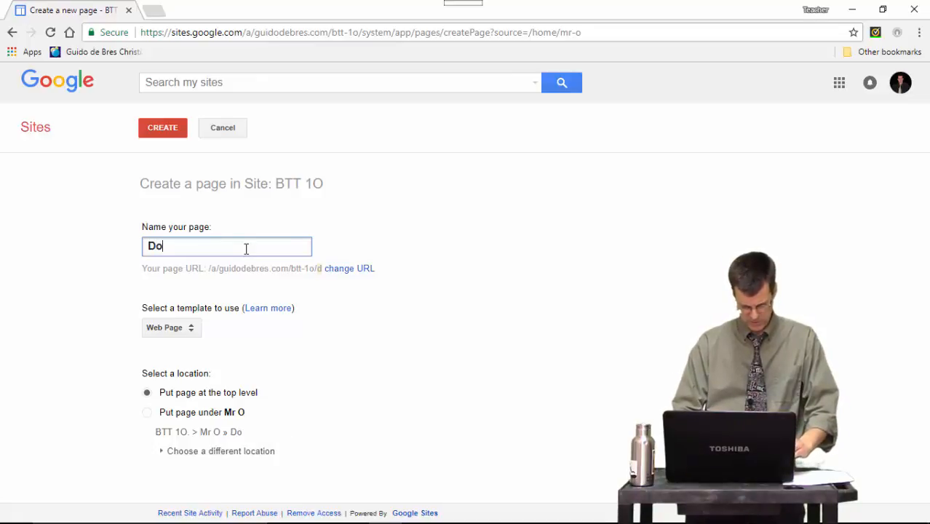
{"action": "type", "text": "gs"}
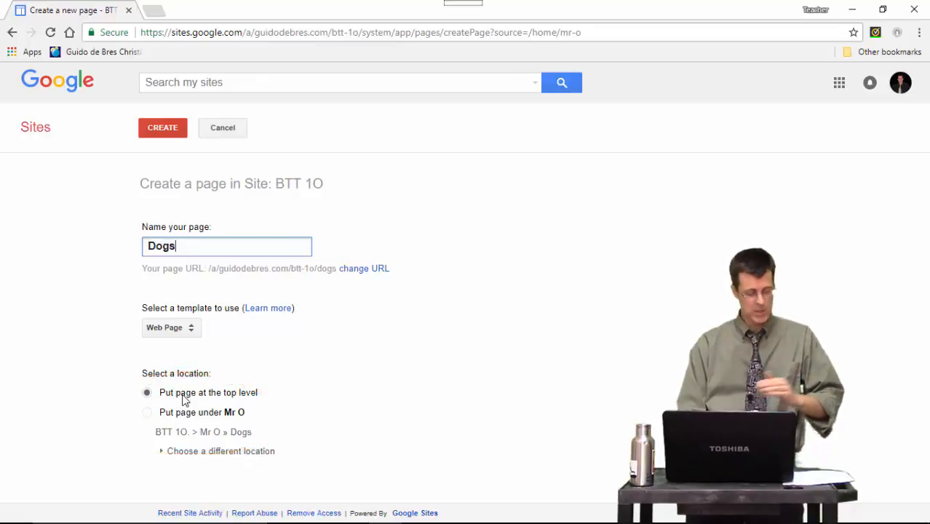
{"action": "left_click", "coordinate": [147, 413]}
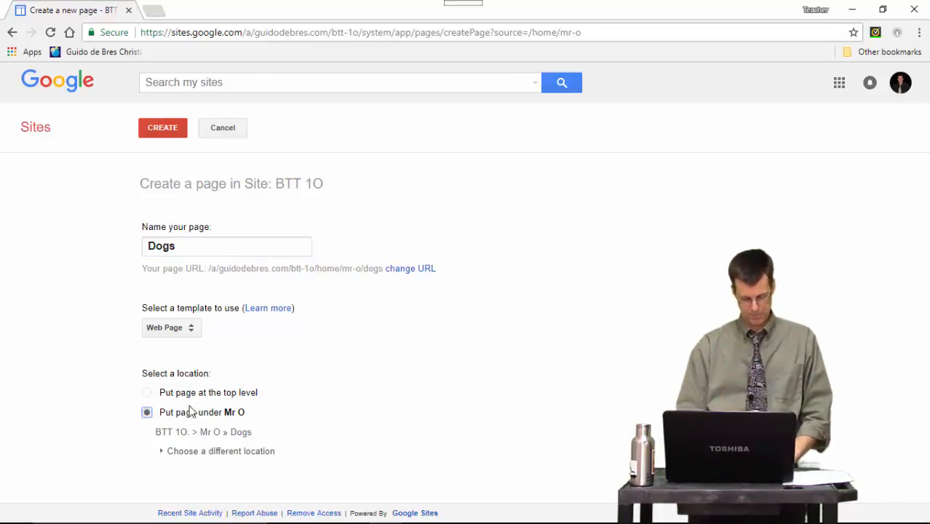
{"action": "left_click", "coordinate": [149, 136]}
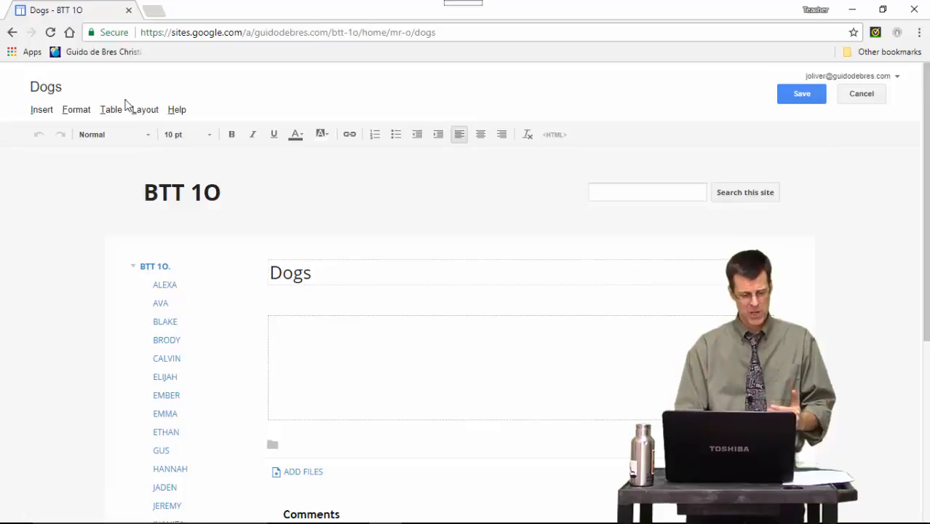
{"action": "left_click", "coordinate": [42, 111]}
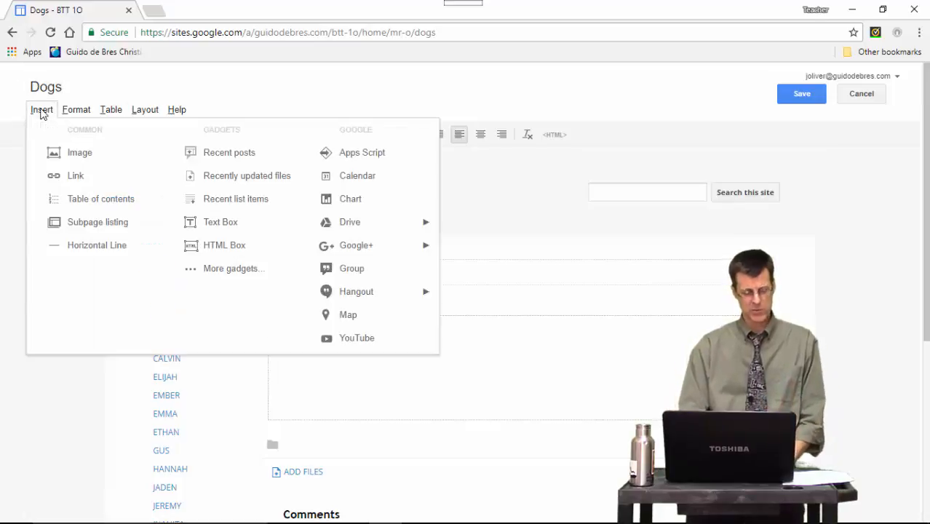
{"action": "left_click", "coordinate": [65, 112]}
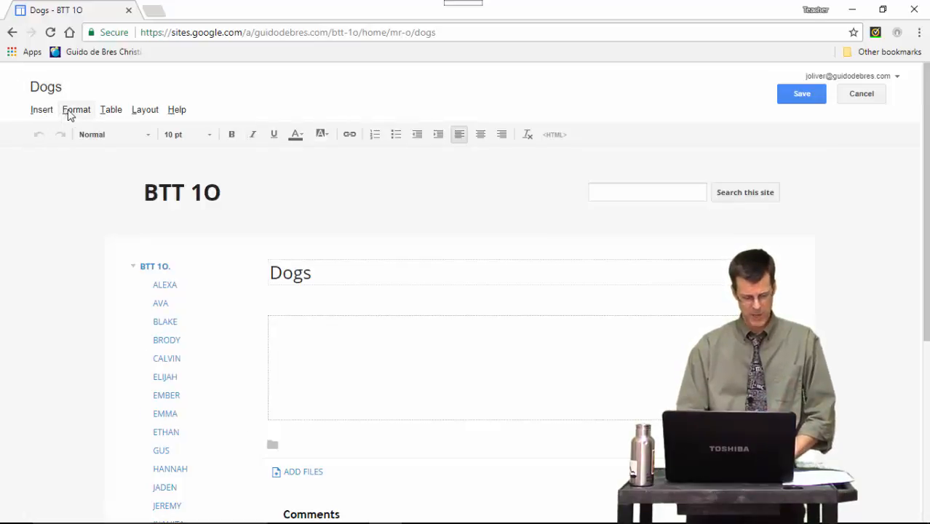
{"action": "left_click", "coordinate": [113, 112]}
{"action": "left_click", "coordinate": [143, 112]}
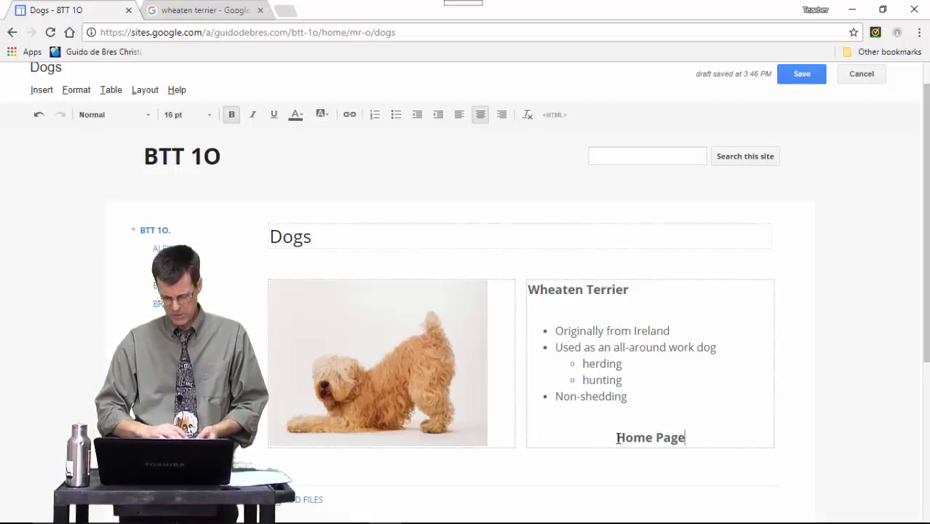
Step: Link the Home Page text below the Wheaten Terrier list to the teacher's page in the site map
{"action": "left_click_drag", "start_coordinate": [617, 438], "coordinate": [685, 442]}
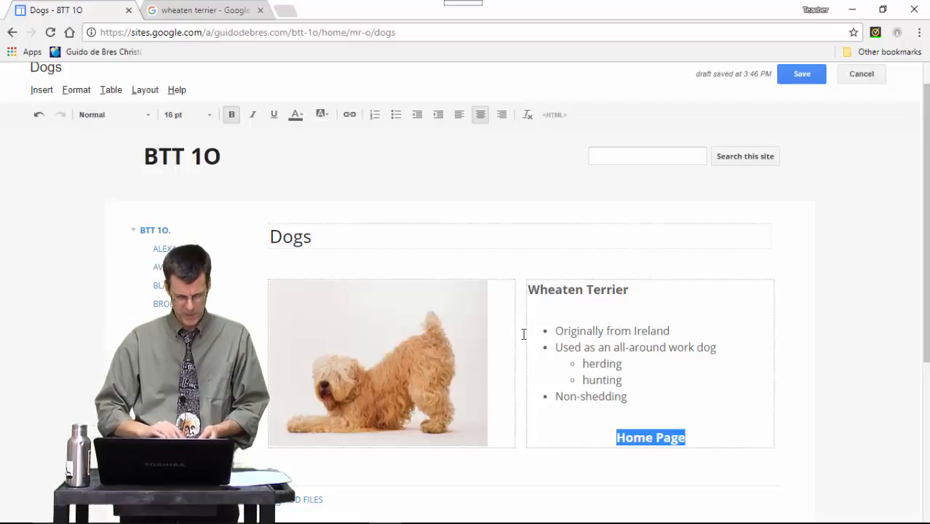
{"action": "left_click", "coordinate": [350, 115]}
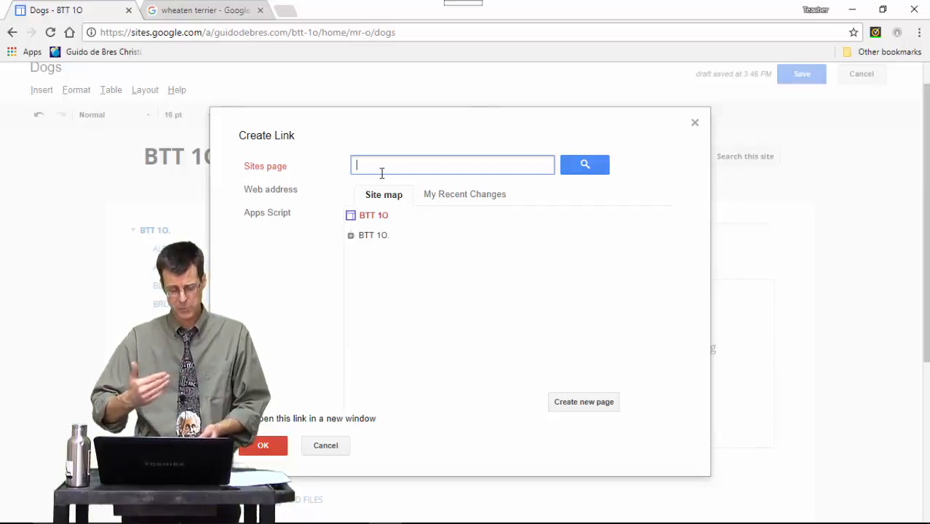
{"action": "left_click", "coordinate": [351, 237]}
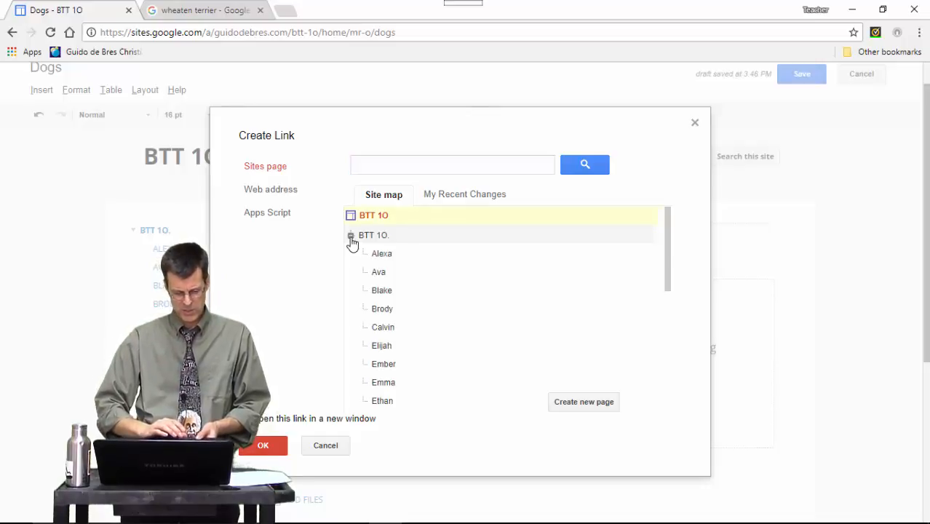
{"action": "scroll", "coordinate": [390, 268], "scroll_direction": "down", "scroll_amount": 1}
{"action": "scroll", "coordinate": [390, 267], "scroll_direction": "down", "scroll_amount": 3}
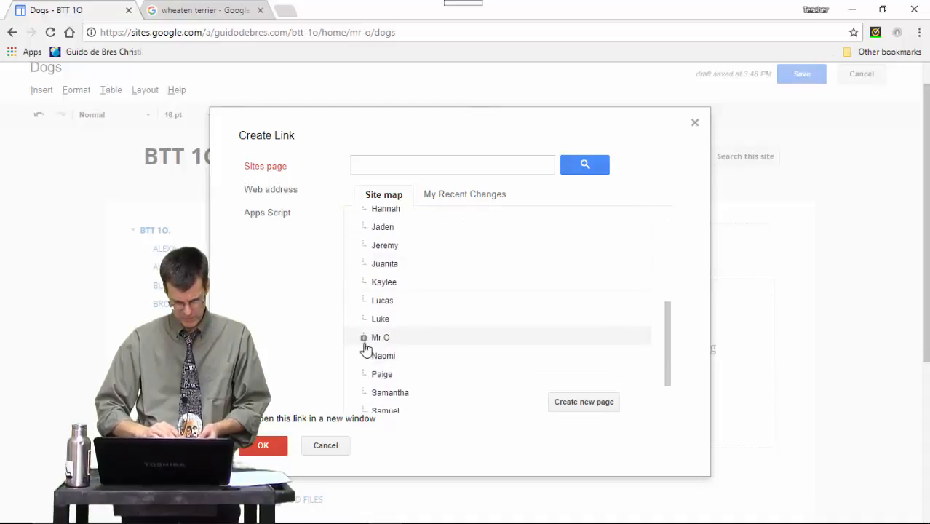
{"action": "left_click", "coordinate": [381, 339]}
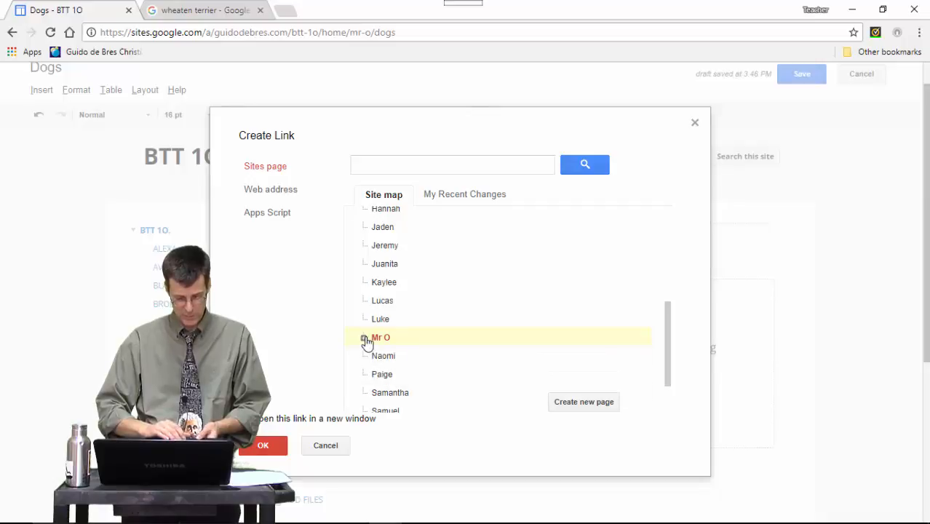
{"action": "left_click", "coordinate": [364, 338]}
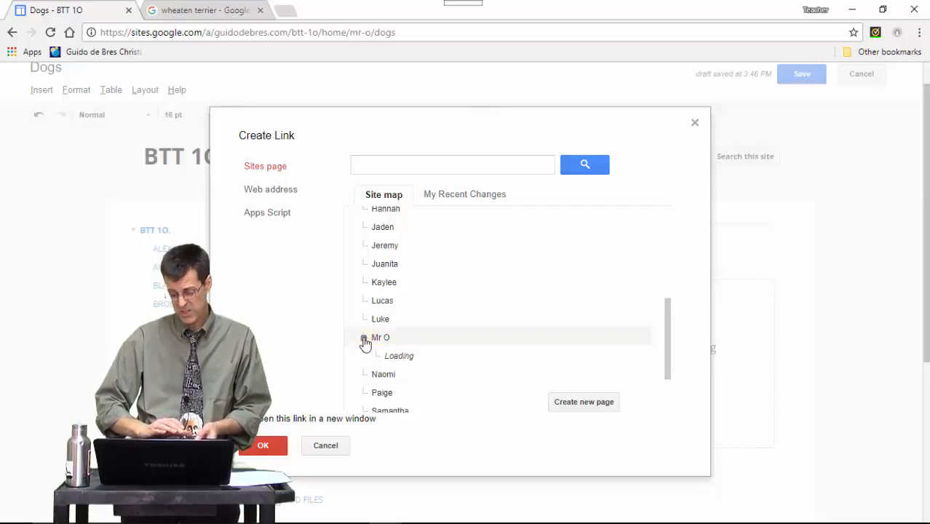
{"action": "scroll", "coordinate": [364, 343], "scroll_direction": "down", "scroll_amount": 1}
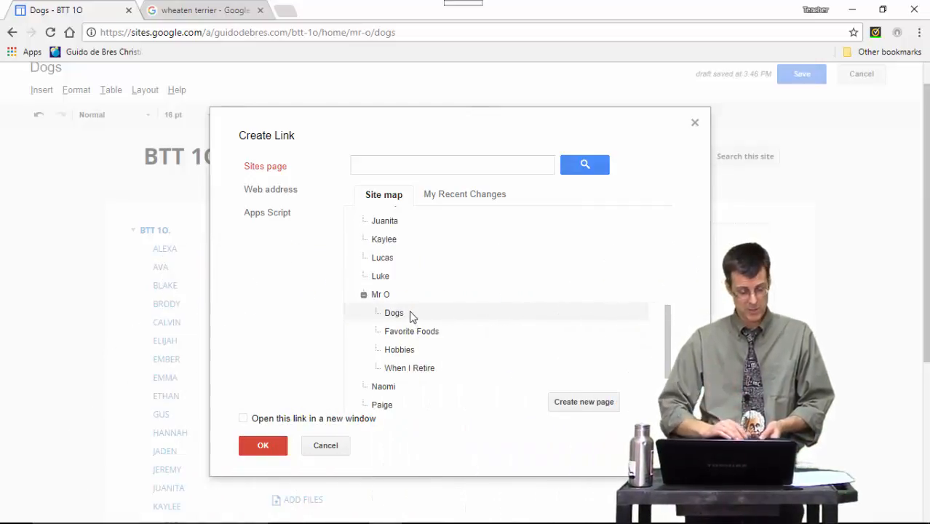
{"action": "left_click", "coordinate": [381, 295]}
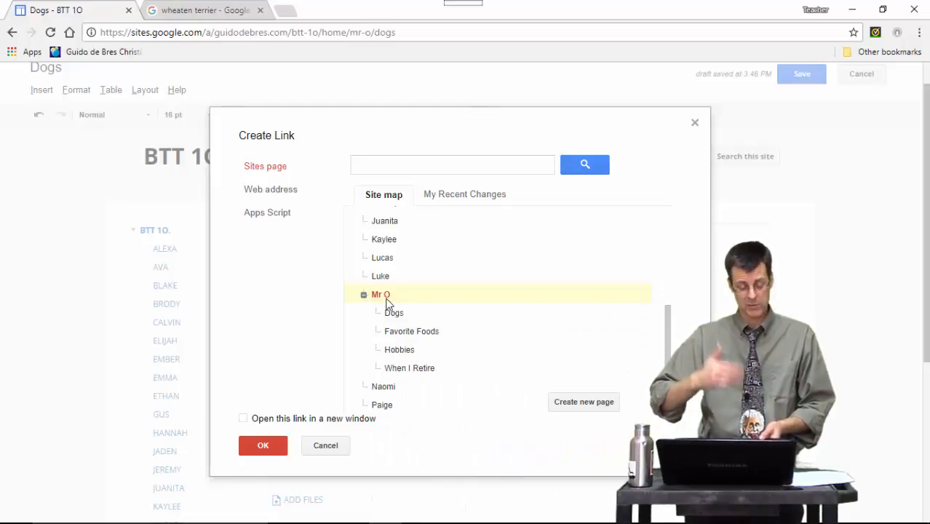
{"action": "left_click", "coordinate": [263, 448]}
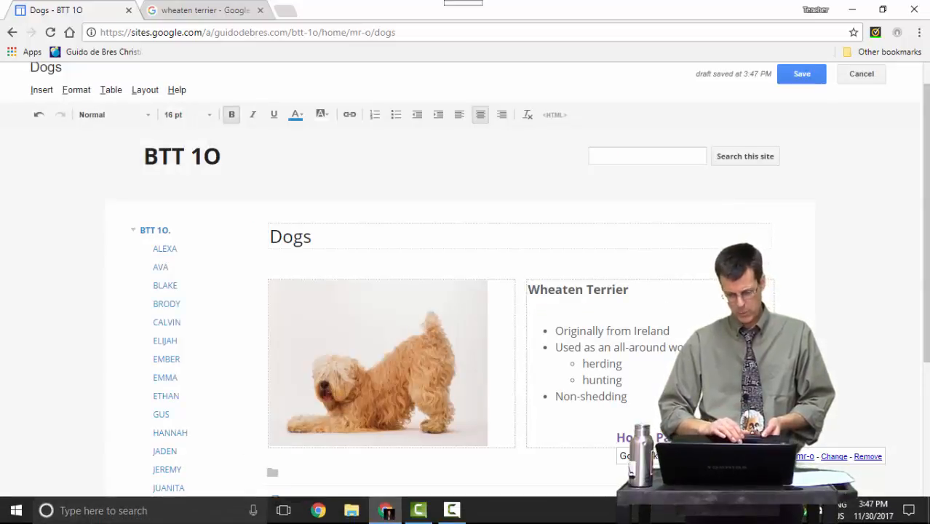
Step: Save the Dogs page, follow its Home Page link and look over the teacher's page with its subpage list
{"action": "left_click", "coordinate": [808, 75]}
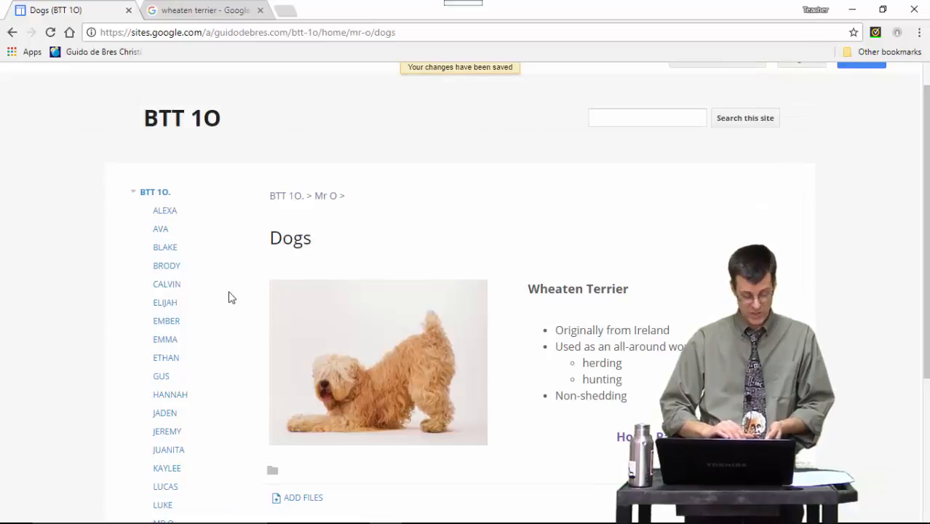
{"action": "scroll", "coordinate": [231, 360], "scroll_direction": "down", "scroll_amount": 1}
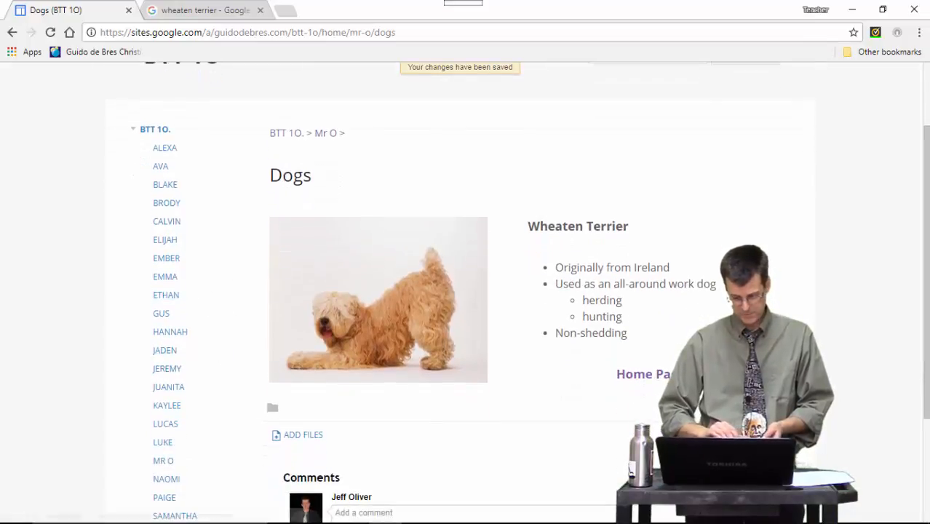
{"action": "left_click", "coordinate": [658, 381]}
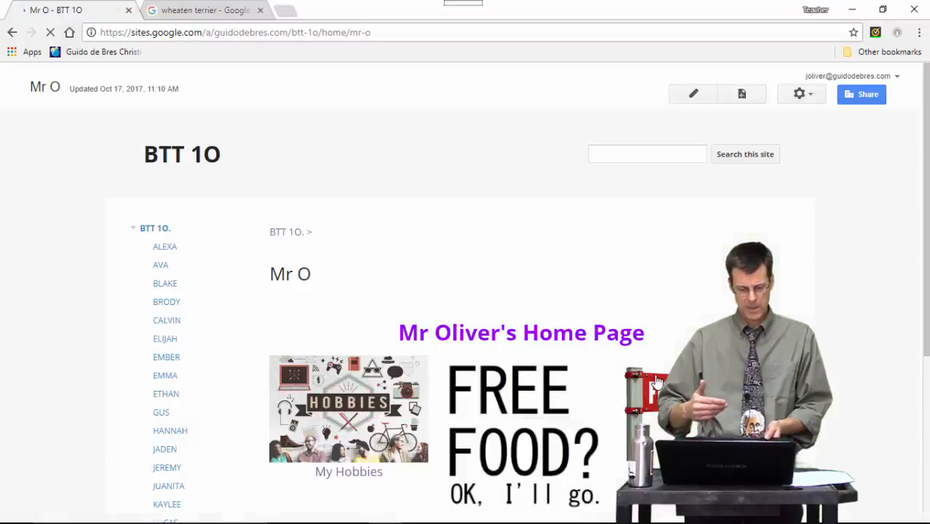
{"action": "scroll", "coordinate": [419, 364], "scroll_direction": "down", "scroll_amount": 3}
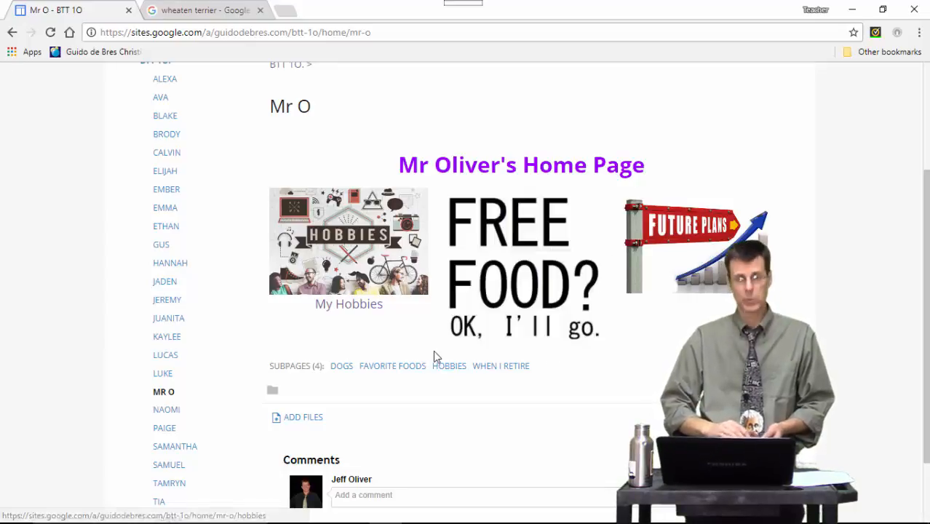
{"action": "scroll", "coordinate": [684, 211], "scroll_direction": "up", "scroll_amount": 3}
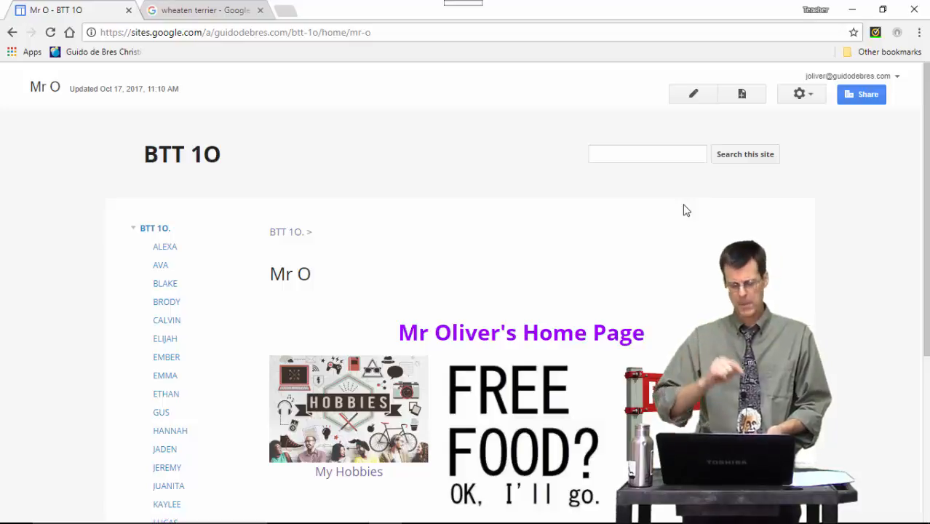
Step: Edit the teacher's page and insert the uploaded keyboard image above the page heading with the alt text Dogs
{"action": "left_click", "coordinate": [696, 96]}
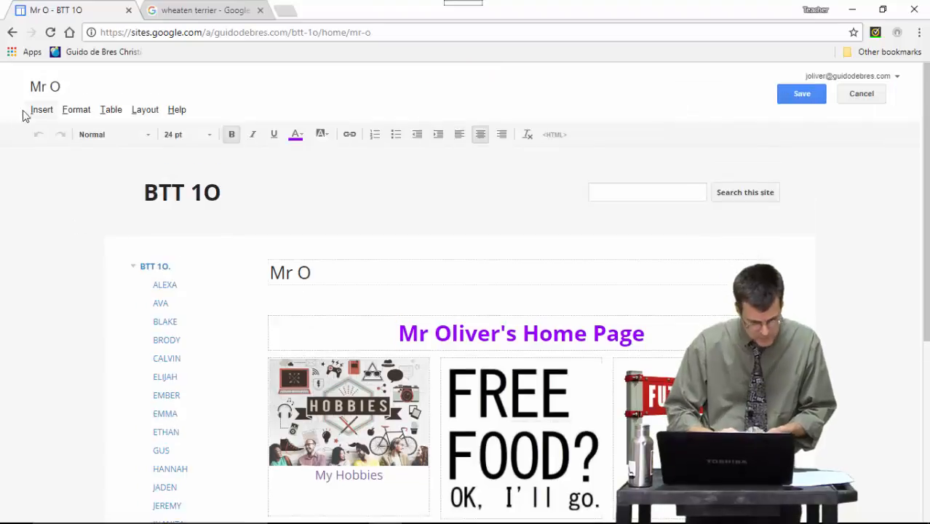
{"action": "left_click", "coordinate": [38, 110]}
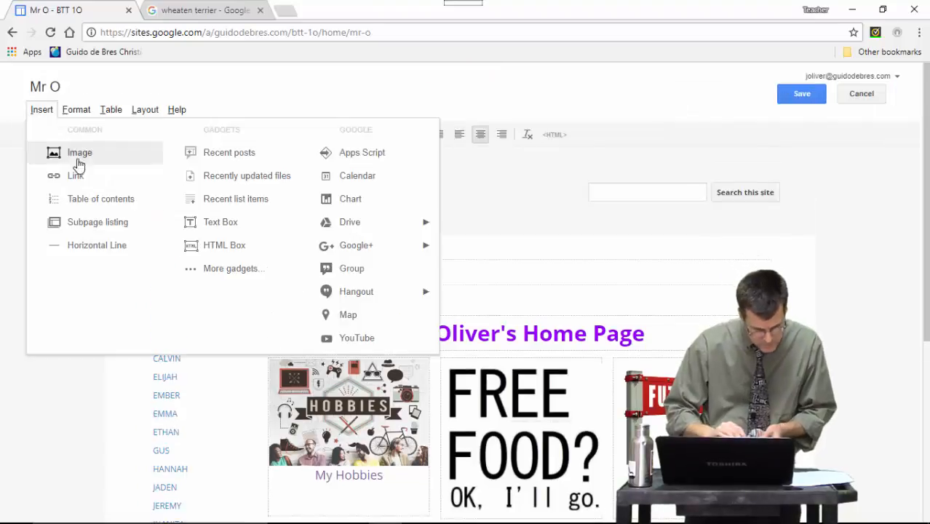
{"action": "left_click", "coordinate": [78, 154]}
{"action": "left_click", "coordinate": [375, 285]}
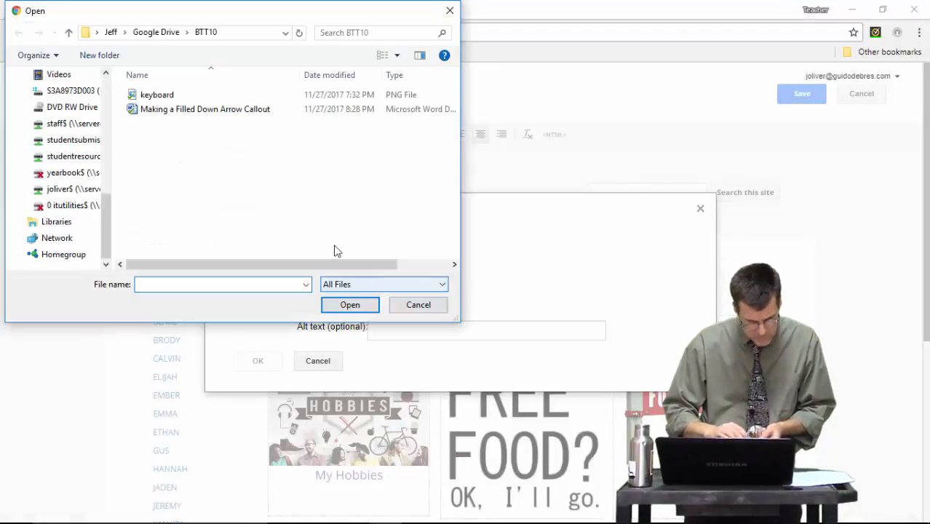
{"action": "left_click", "coordinate": [156, 96]}
{"action": "left_click", "coordinate": [350, 304]}
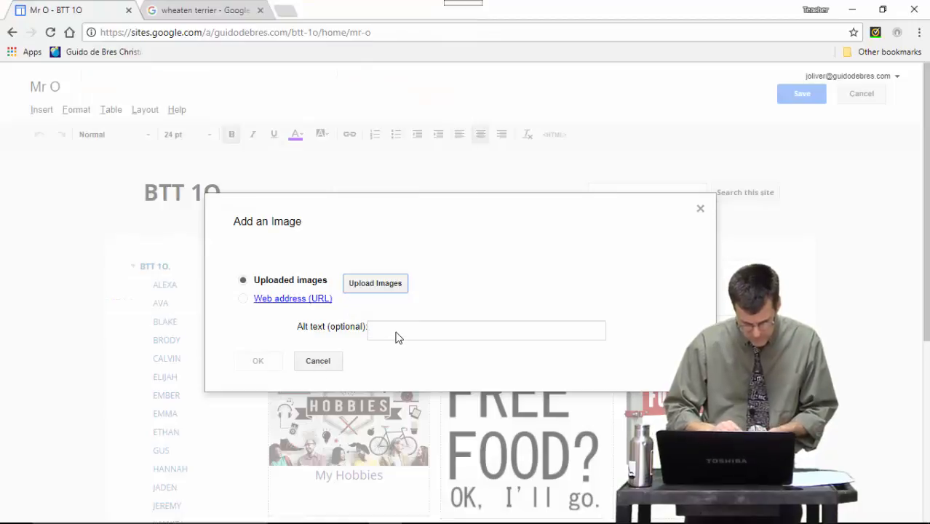
{"action": "left_click", "coordinate": [395, 396]}
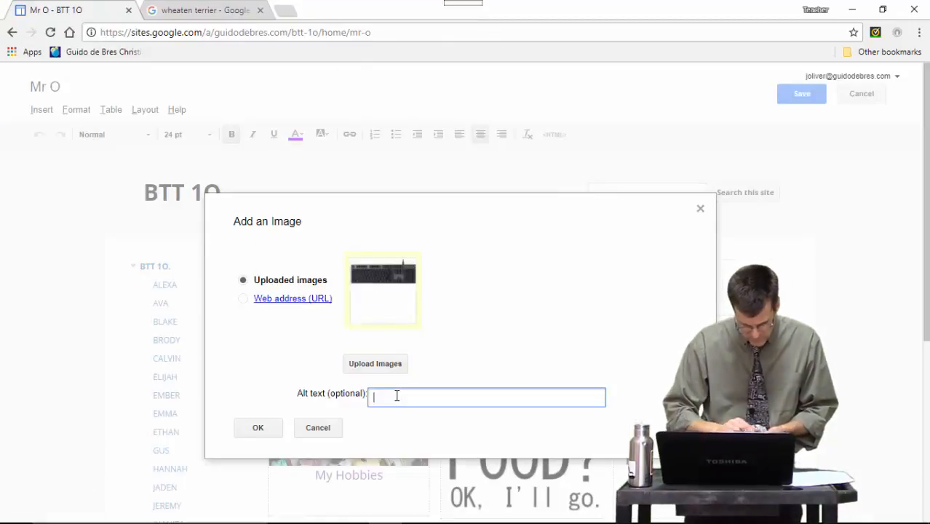
{"action": "type", "text": "Dogs"}
{"action": "left_click", "coordinate": [256, 430]}
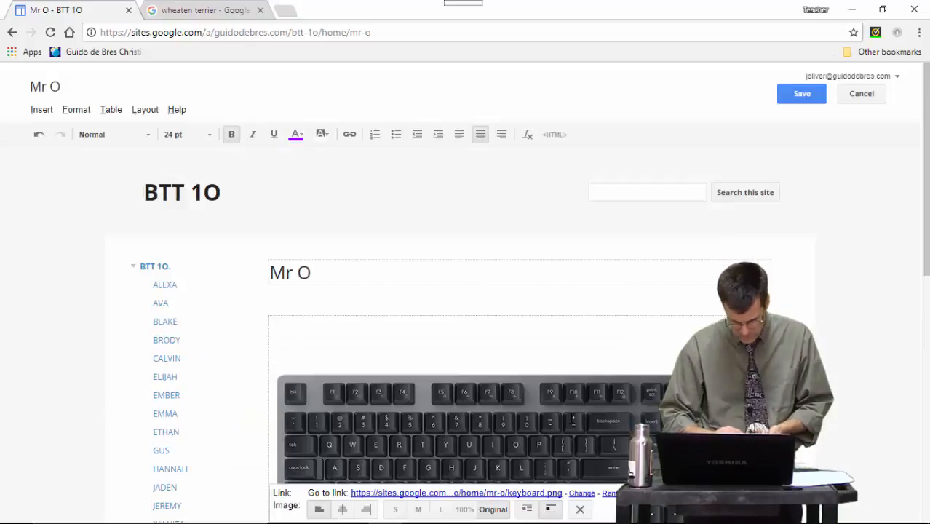
Step: Resize the keyboard image to small and remove its default link to the image file
{"action": "left_click", "coordinate": [395, 509]}
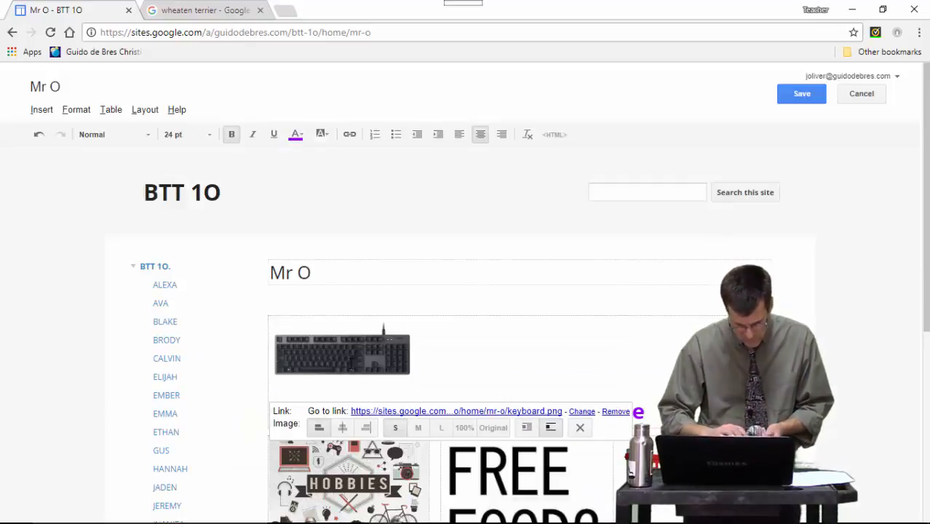
{"action": "left_click", "coordinate": [222, 388]}
{"action": "left_click", "coordinate": [573, 104]}
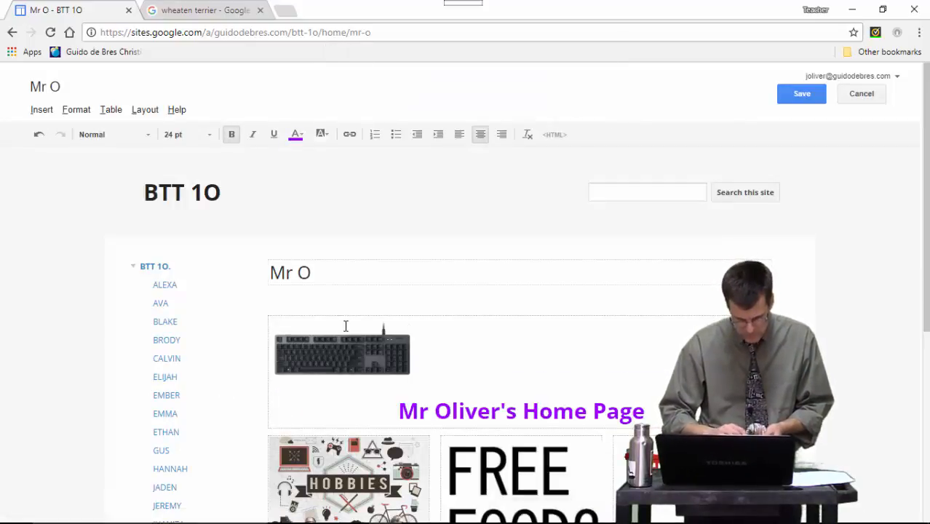
{"action": "left_click", "coordinate": [370, 352]}
{"action": "left_click", "coordinate": [612, 412]}
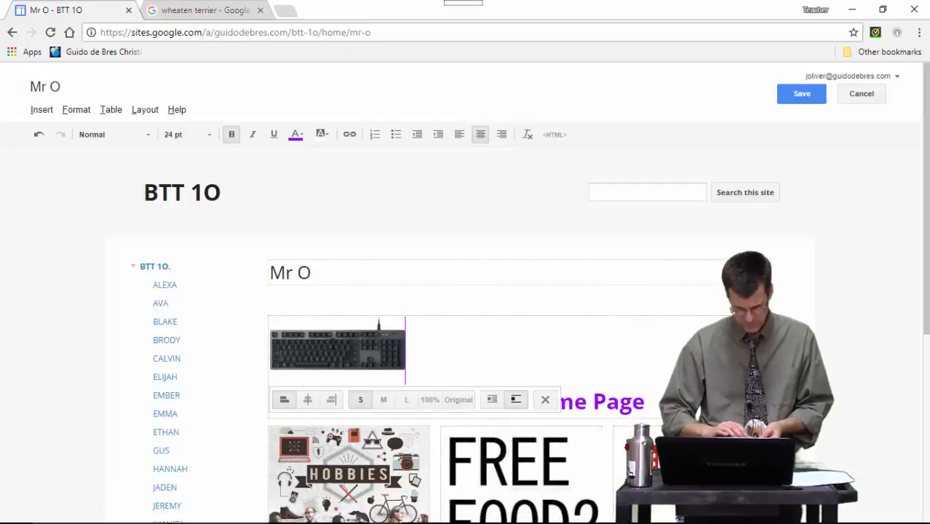
{"action": "left_click", "coordinate": [222, 369]}
{"action": "left_click", "coordinate": [576, 125]}
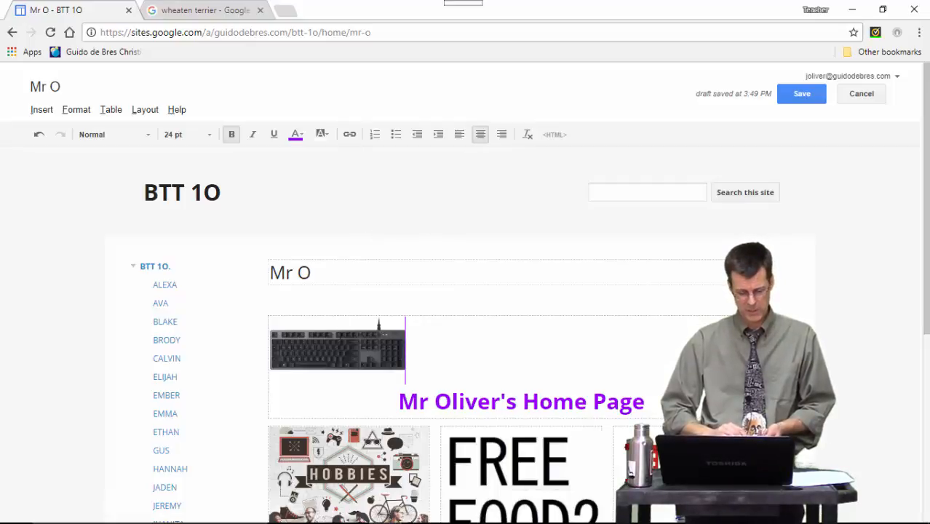
Step: Create a link beside the keyboard image to the Dogs subpage in the site map, set to open in a new window
{"action": "left_click", "coordinate": [338, 354]}
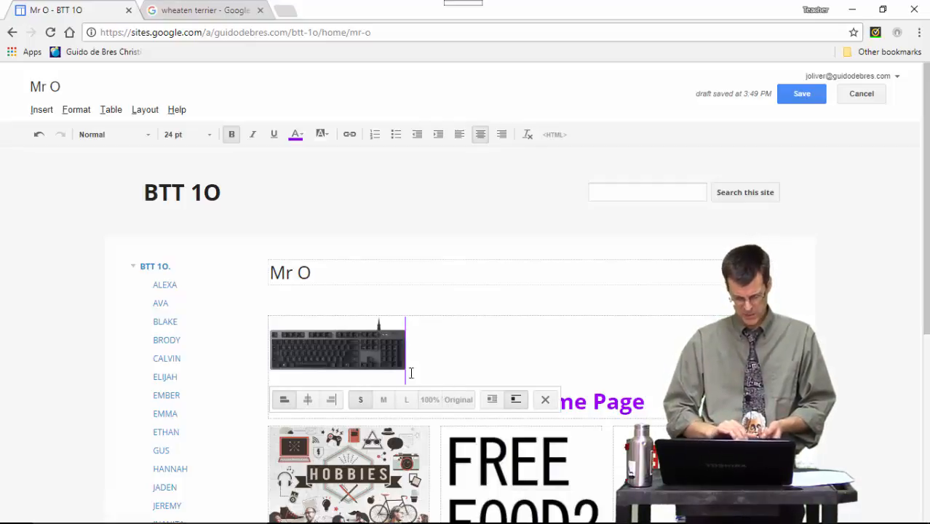
{"action": "left_click", "coordinate": [350, 135]}
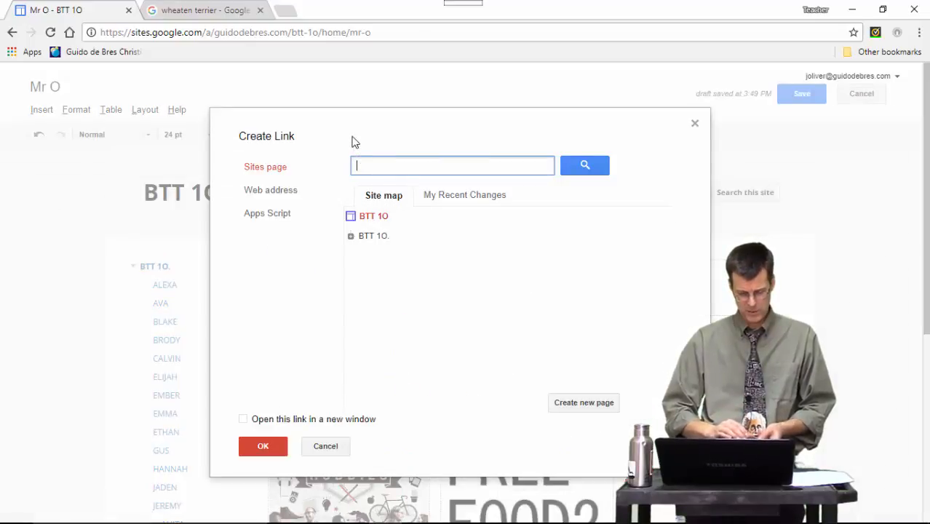
{"action": "left_click", "coordinate": [352, 237]}
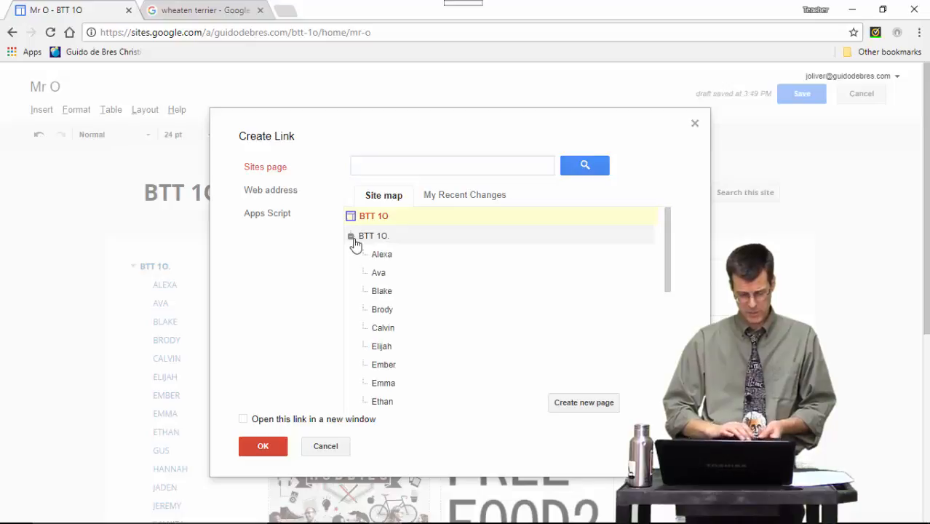
{"action": "scroll", "coordinate": [458, 364], "scroll_direction": "down", "scroll_amount": 1}
{"action": "scroll", "coordinate": [458, 364], "scroll_direction": "down", "scroll_amount": 3}
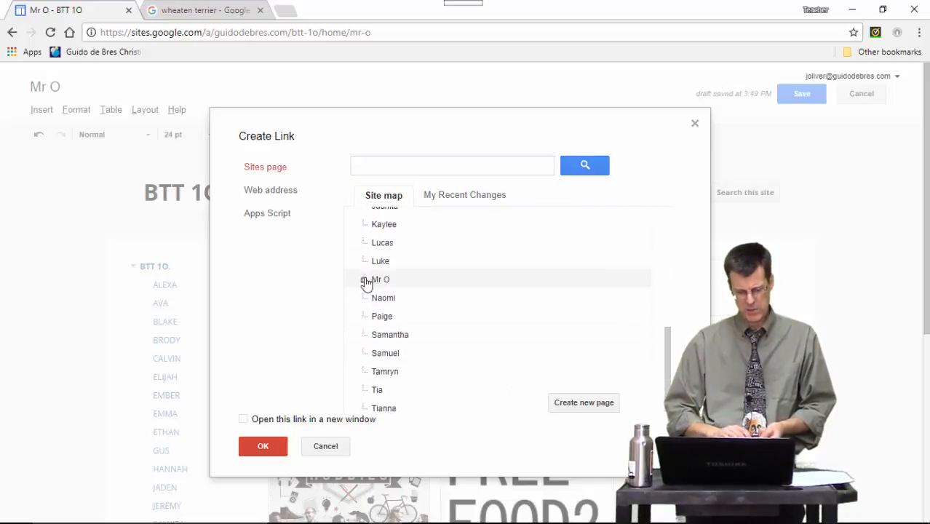
{"action": "left_click", "coordinate": [364, 280]}
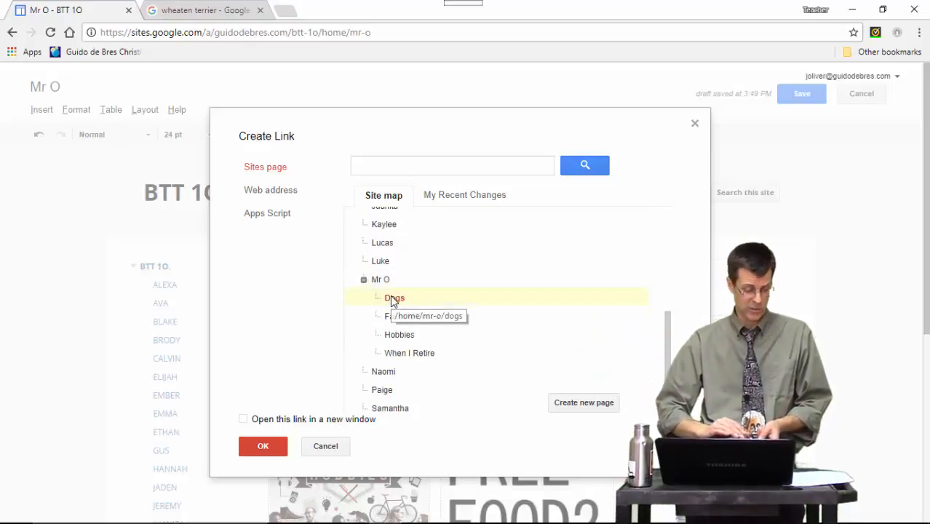
{"action": "left_click", "coordinate": [392, 298]}
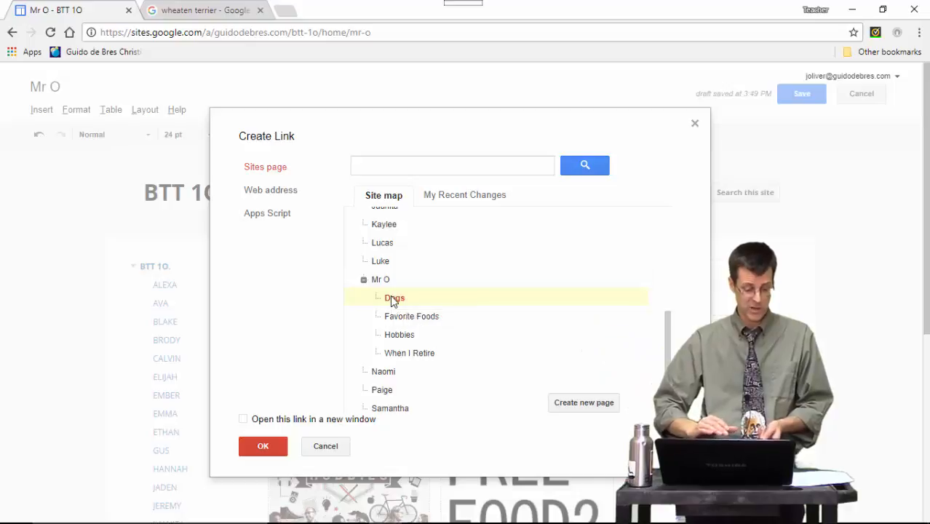
{"action": "left_click", "coordinate": [244, 421]}
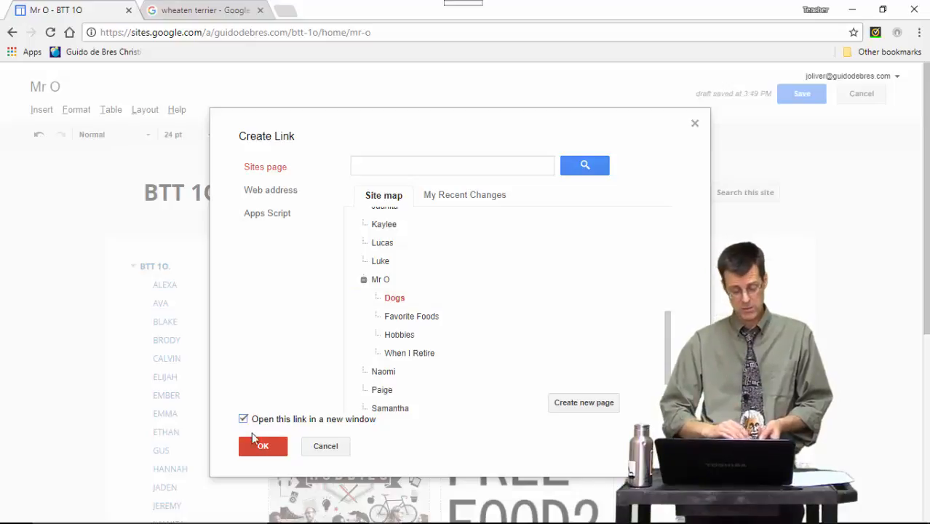
{"action": "left_click", "coordinate": [262, 446]}
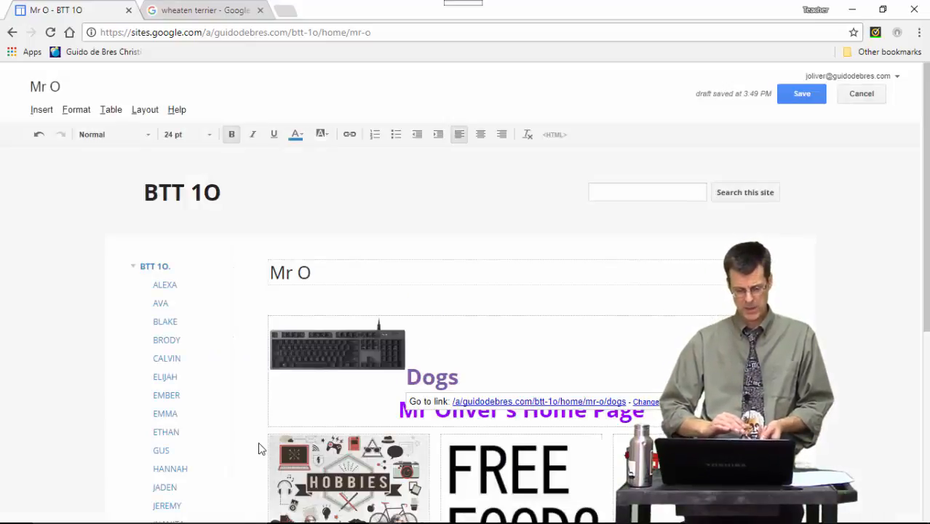
Step: Save the teacher's page, then test its Dogs link and the Home Page link that leads back
{"action": "left_click", "coordinate": [803, 94]}
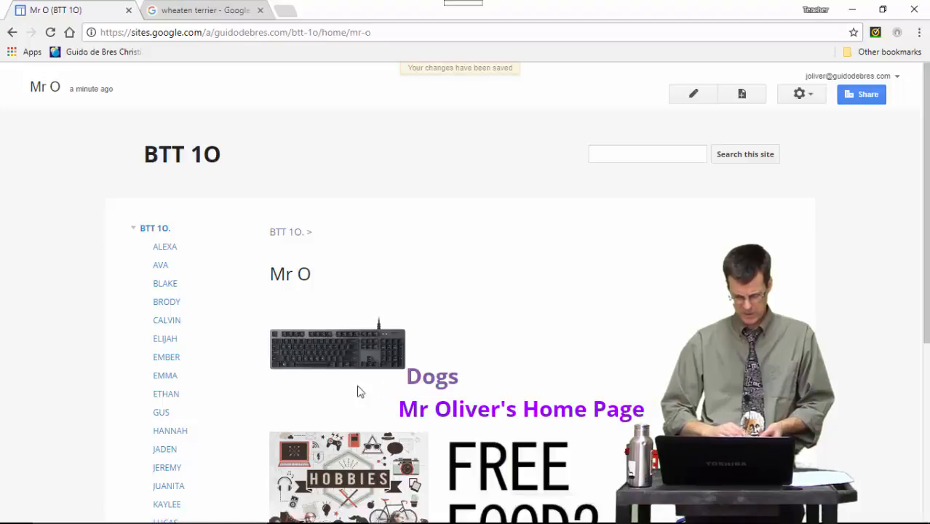
{"action": "left_click", "coordinate": [429, 384]}
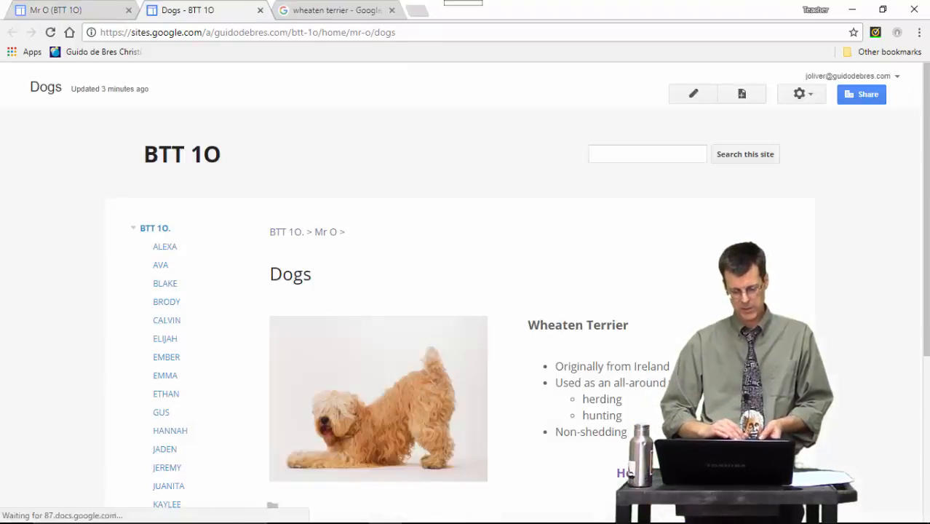
{"action": "left_click", "coordinate": [635, 473]}
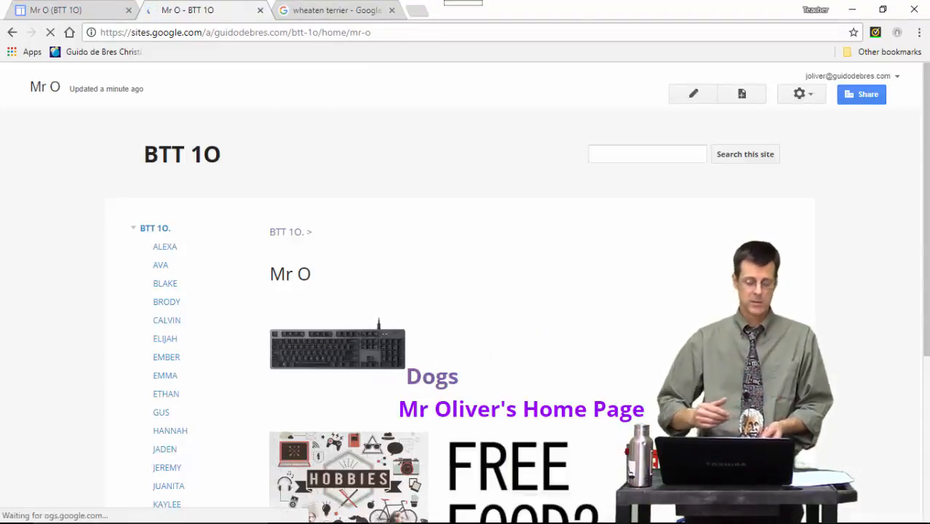
{"action": "scroll", "coordinate": [660, 482], "scroll_direction": "down", "scroll_amount": 2}
{"action": "scroll", "coordinate": [662, 483], "scroll_direction": "down", "scroll_amount": 2}
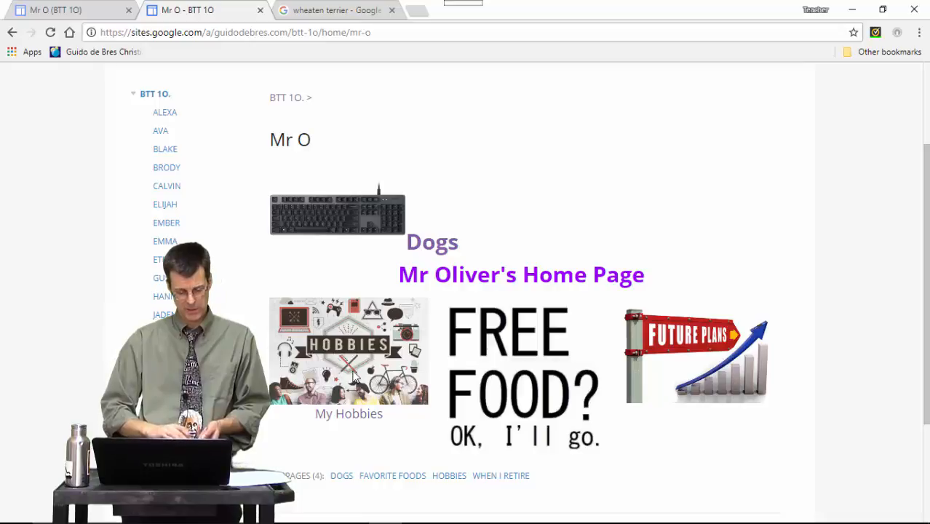
Step: Check where the Free Food and Future Plans pictures lead, then close the opened page and return to the teacher's page
{"action": "left_click", "coordinate": [514, 350]}
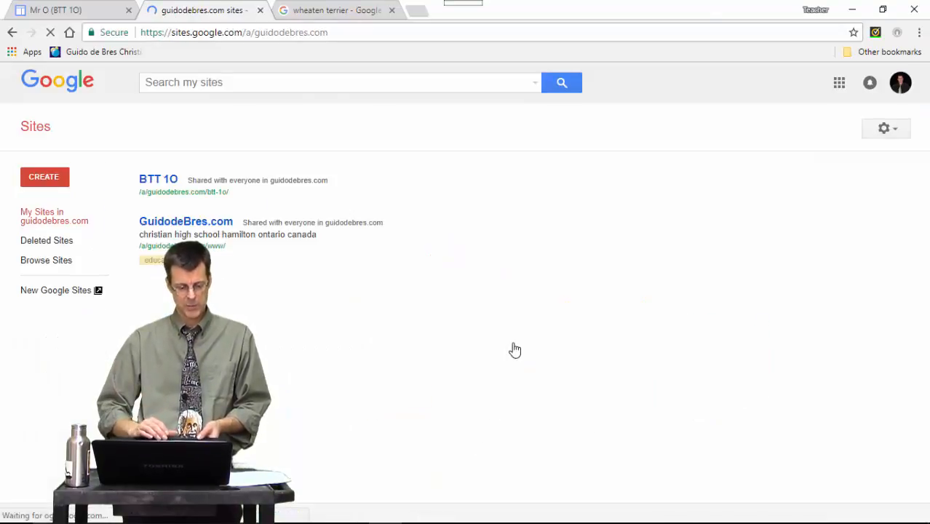
{"action": "left_click", "coordinate": [159, 187]}
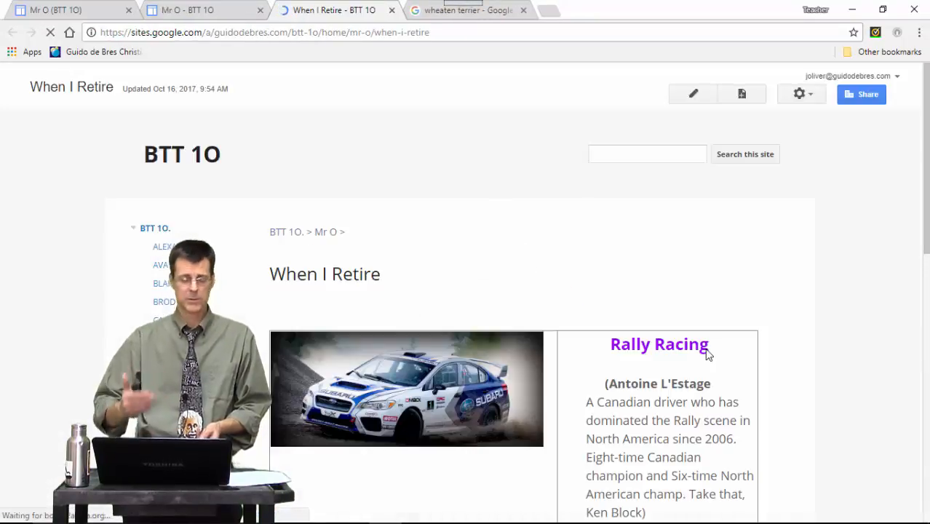
{"action": "left_click", "coordinate": [193, 10]}
{"action": "left_click", "coordinate": [391, 10]}
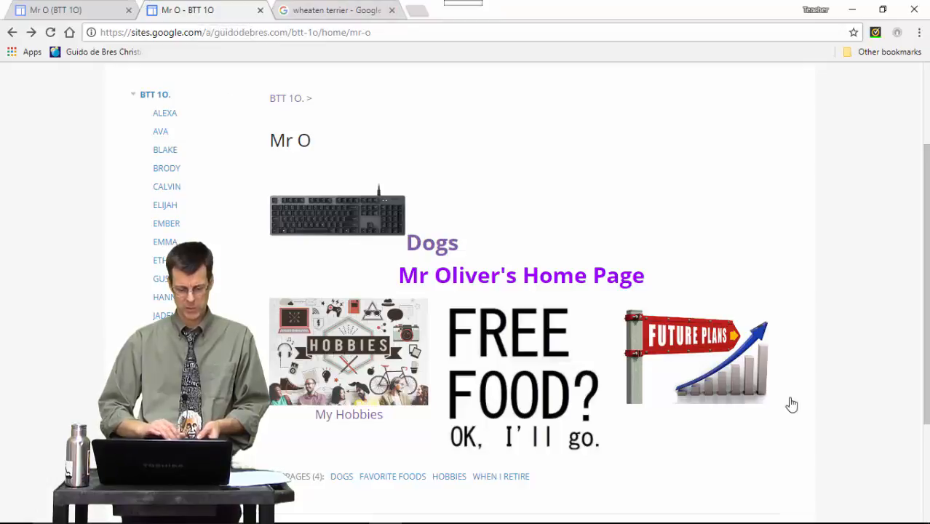
Step: Follow the Future Plans picture to the When I Retire page and look over its pictures and text
{"action": "left_click", "coordinate": [692, 354]}
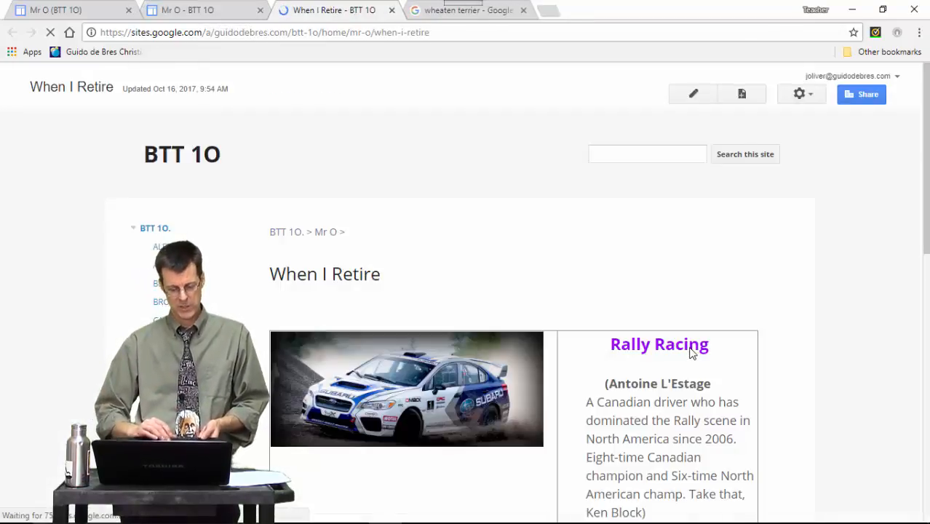
{"action": "scroll", "coordinate": [691, 354], "scroll_direction": "down", "scroll_amount": 6}
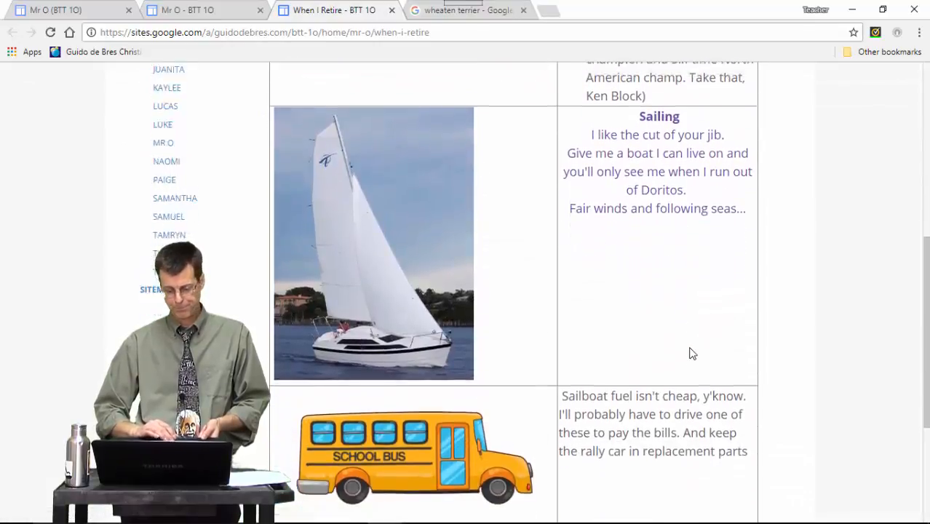
{"action": "scroll", "coordinate": [691, 355], "scroll_direction": "up", "scroll_amount": 10}
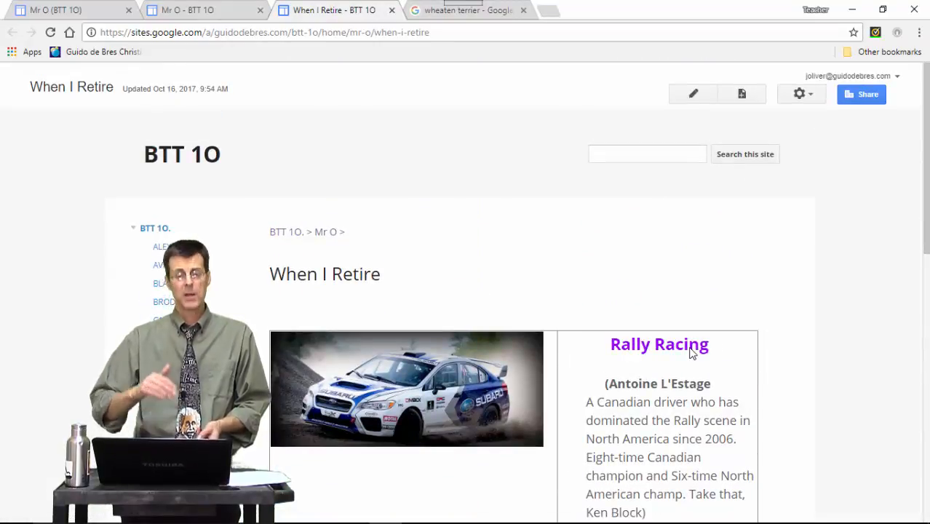